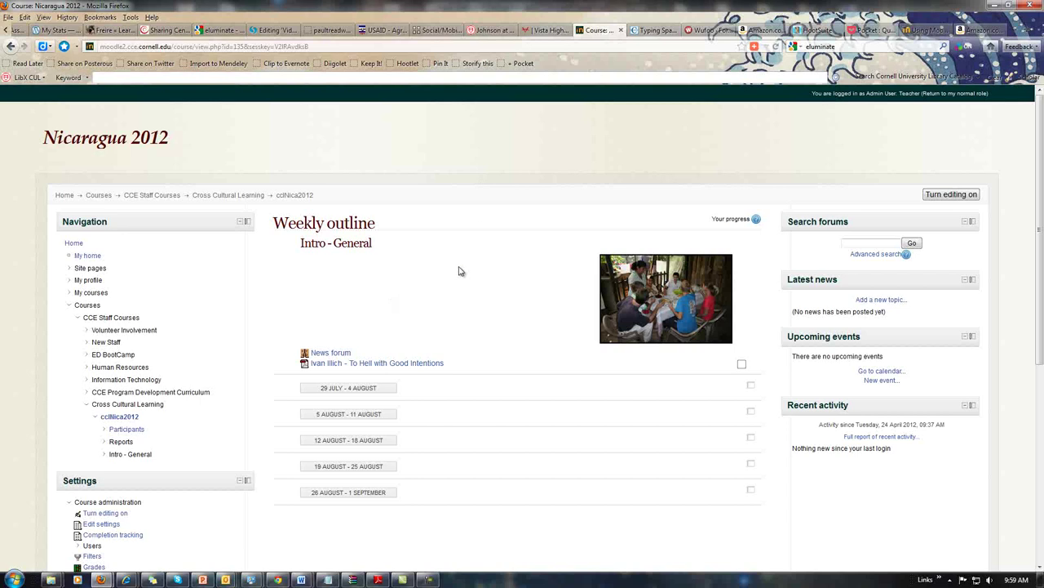
Expand Users under Course administration in the Nicaragua 2012 course's Settings block
{"action": "scroll", "coordinate": [459, 271], "scroll_direction": "down", "scroll_amount": 3}
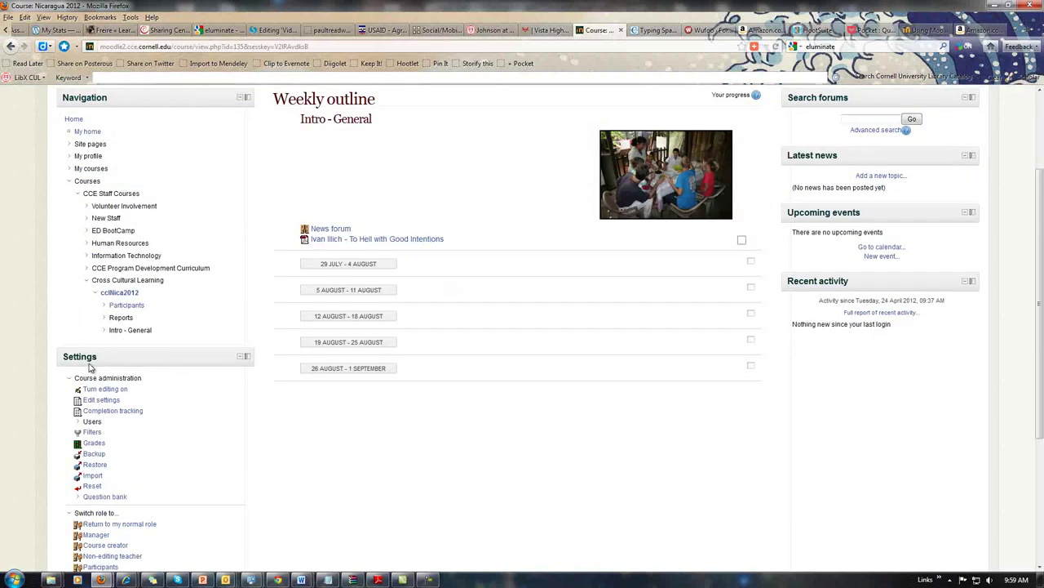
{"action": "left_click", "coordinate": [92, 422]}
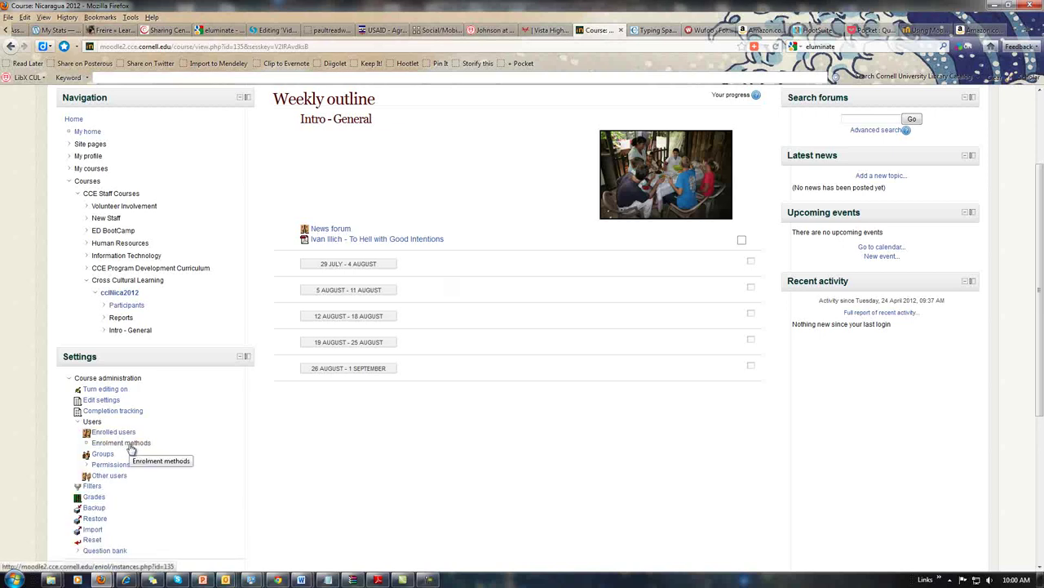
Go to the course's Enrolment methods list and edit the Self enrolment method
{"action": "left_click", "coordinate": [133, 448]}
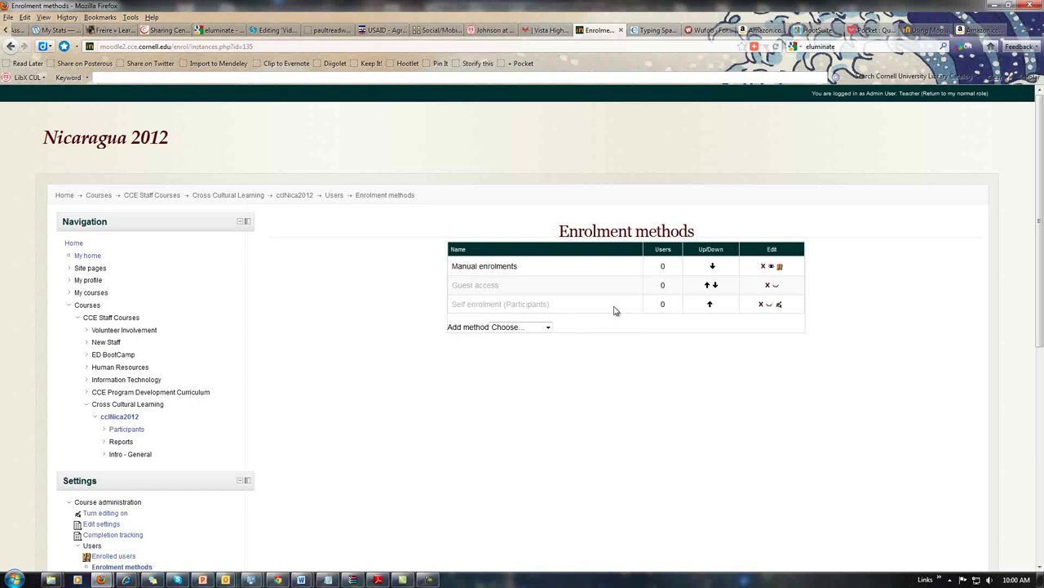
{"action": "left_click", "coordinate": [779, 306]}
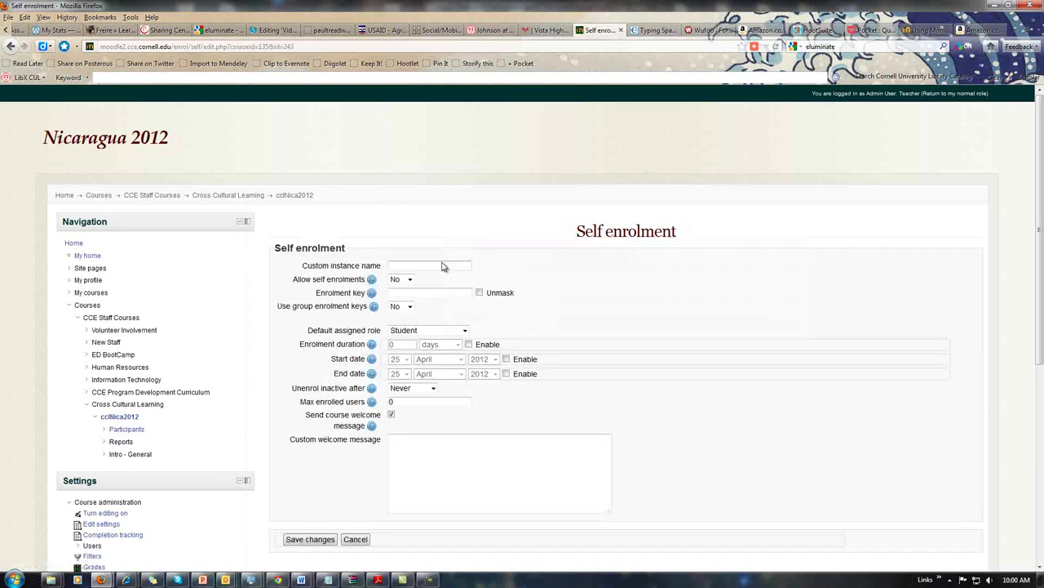
Name the self enrolment instance nica12 and set Allow self enrolments to Yes
{"action": "left_click", "coordinate": [421, 265]}
{"action": "type", "text": "nica12"}
{"action": "left_click", "coordinate": [410, 279]}
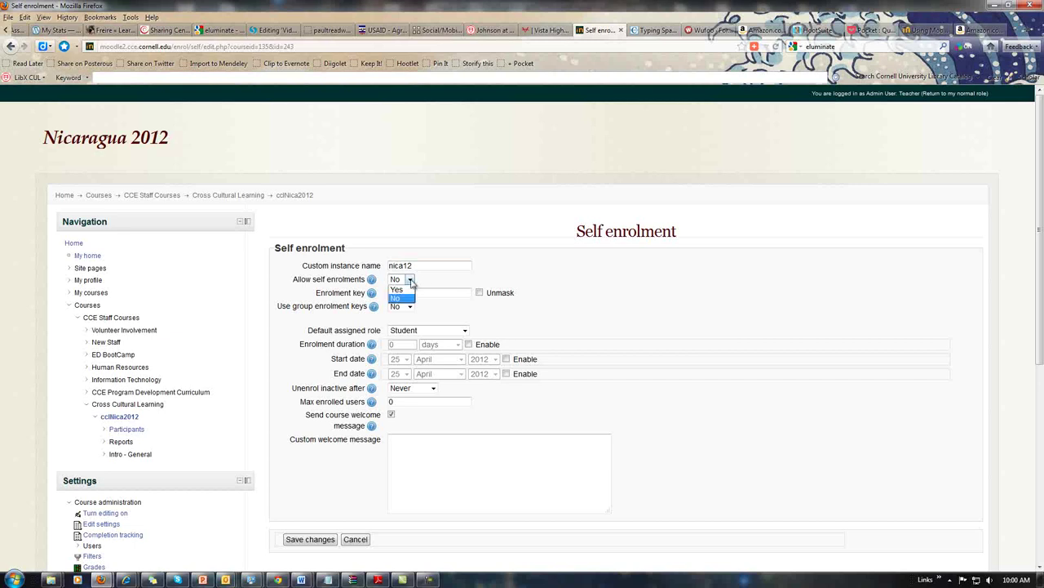
{"action": "left_click", "coordinate": [400, 290]}
Enter the enrolment key unmasked and leave Unenrol inactive after at Never
{"action": "left_click", "coordinate": [480, 293]}
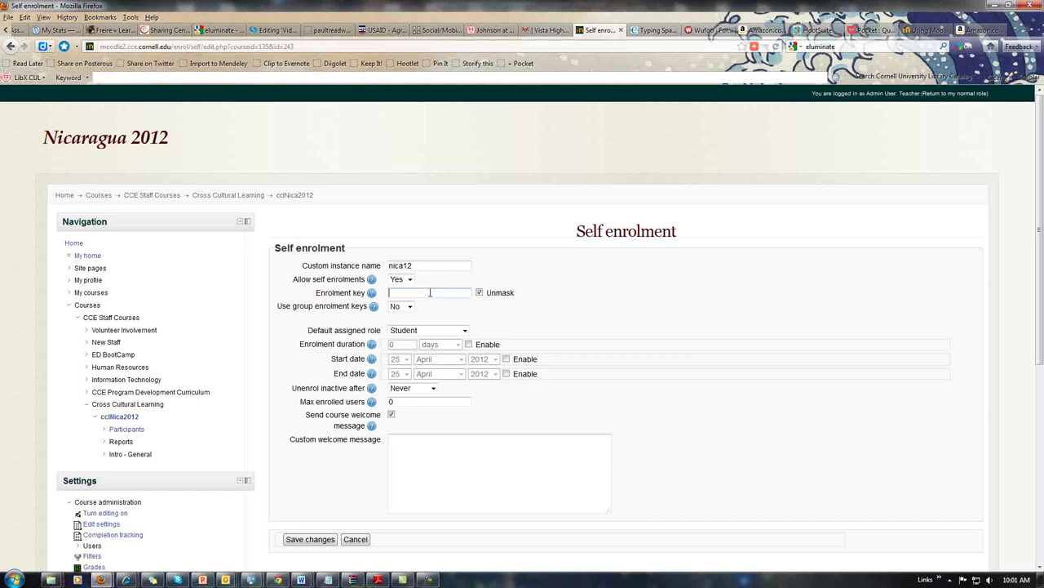
{"action": "left_click", "coordinate": [435, 389]}
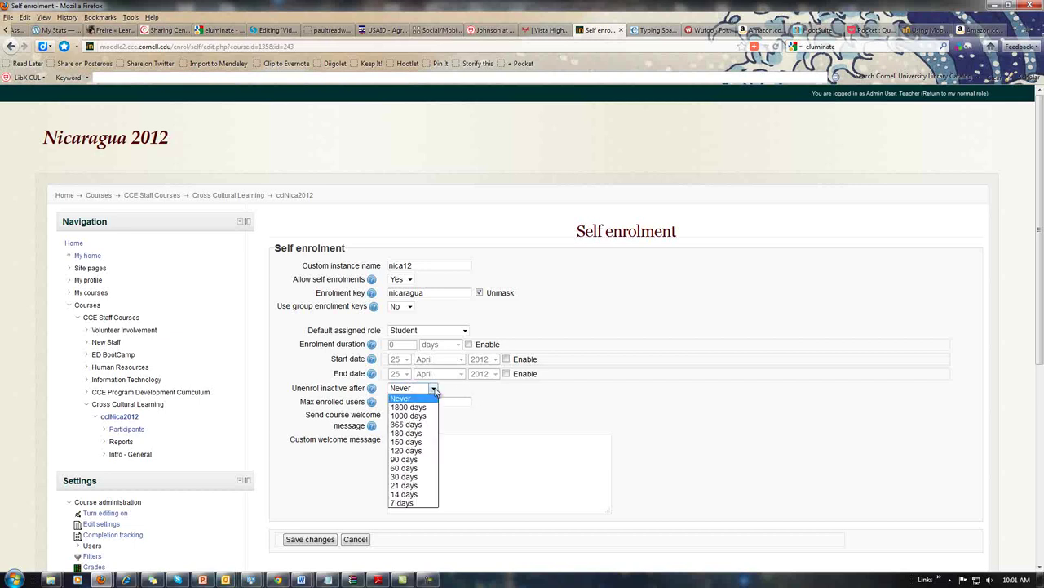
{"action": "left_click", "coordinate": [435, 389]}
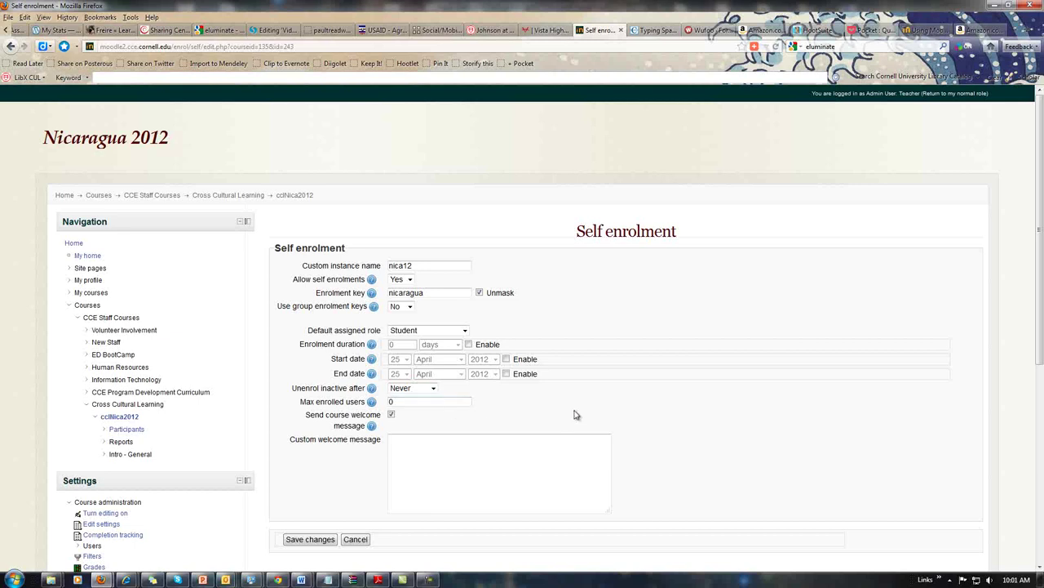
Save the nica12 self enrolment settings without a custom welcome message
{"action": "scroll", "coordinate": [573, 414], "scroll_direction": "down", "scroll_amount": 3}
{"action": "left_click", "coordinate": [425, 338]}
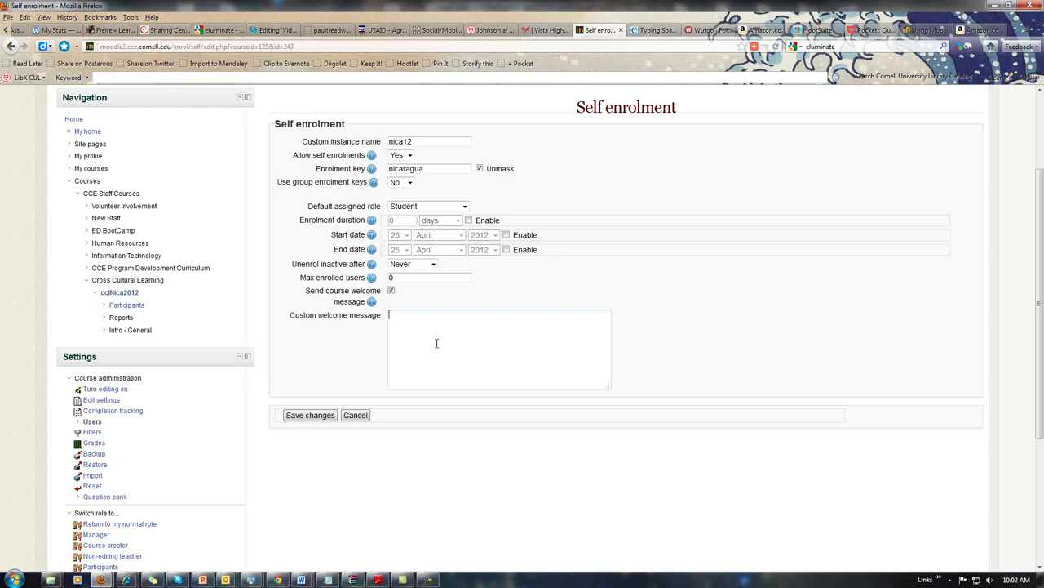
{"action": "left_click", "coordinate": [310, 415]}
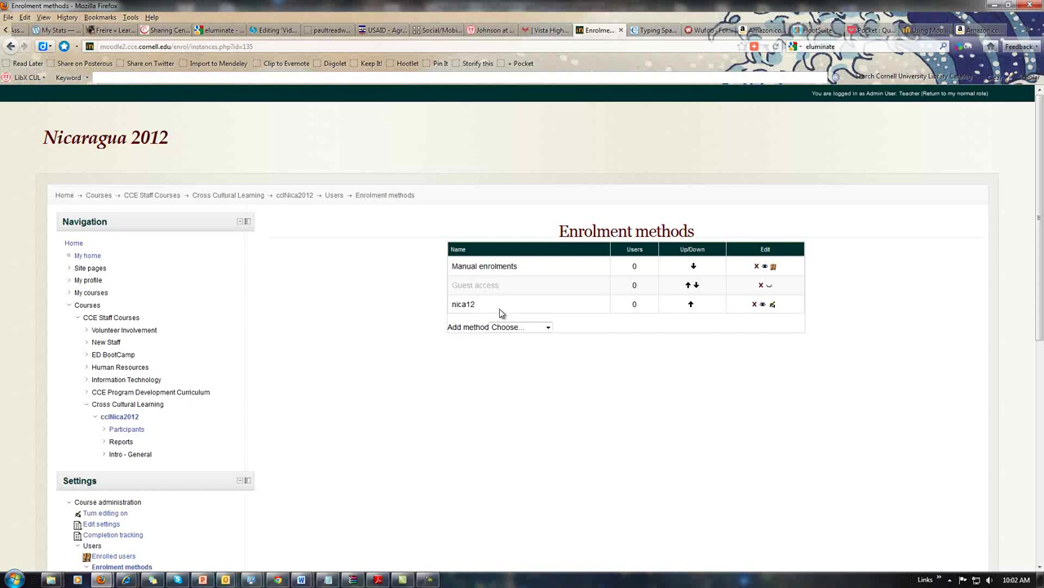
{"action": "left_click", "coordinate": [773, 306]}
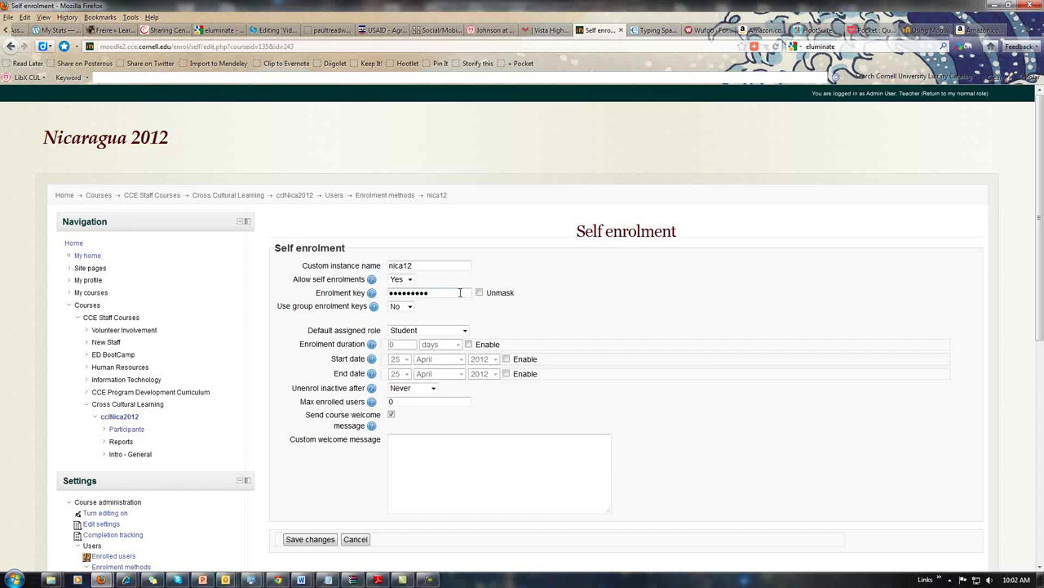
{"action": "left_click", "coordinate": [480, 293]}
{"action": "left_click", "coordinate": [480, 292]}
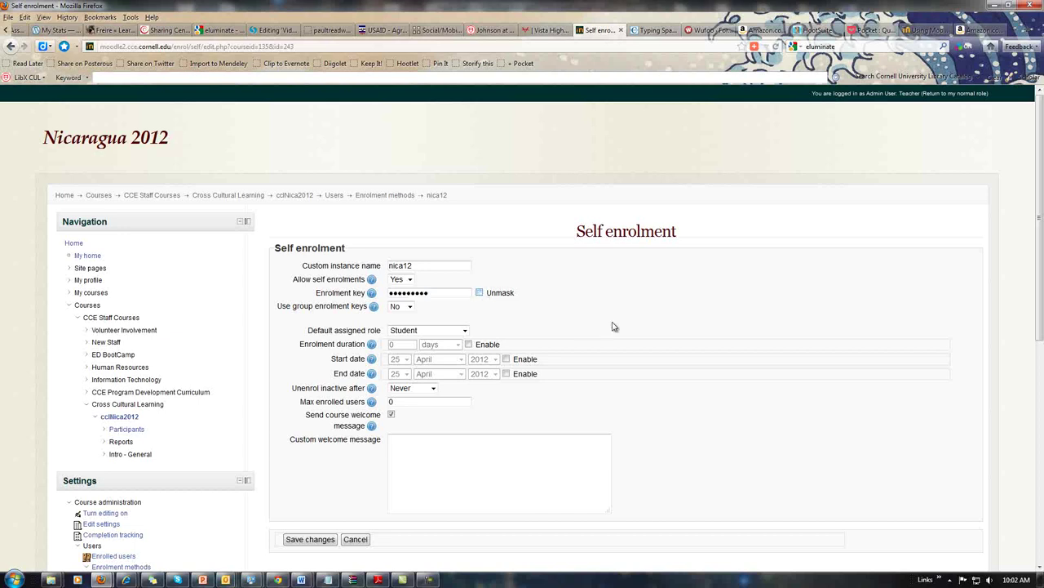
{"action": "left_click", "coordinate": [310, 540]}
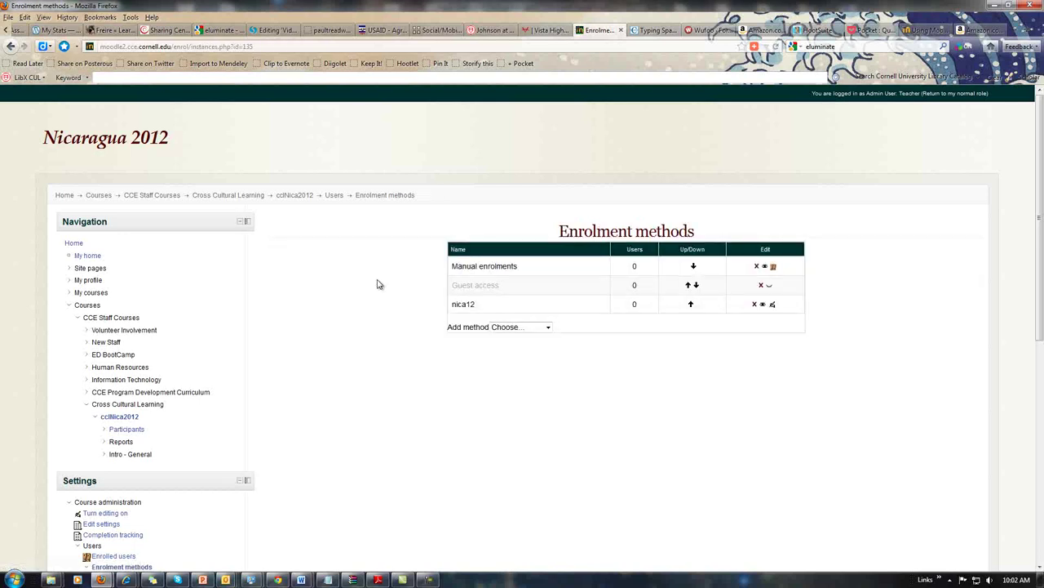
{"action": "left_click", "coordinate": [74, 247]}
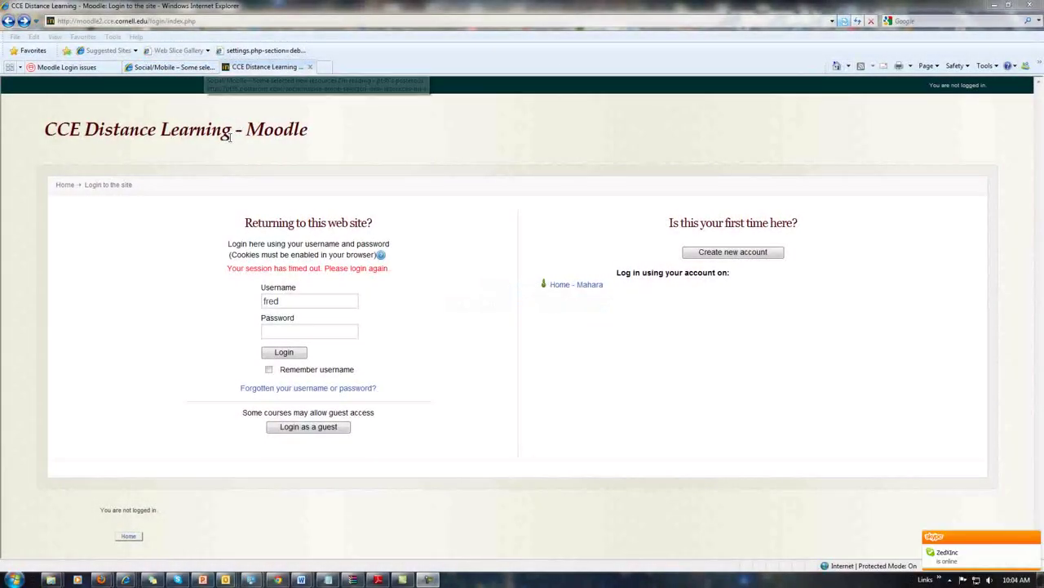
{"action": "left_click", "coordinate": [227, 21]}
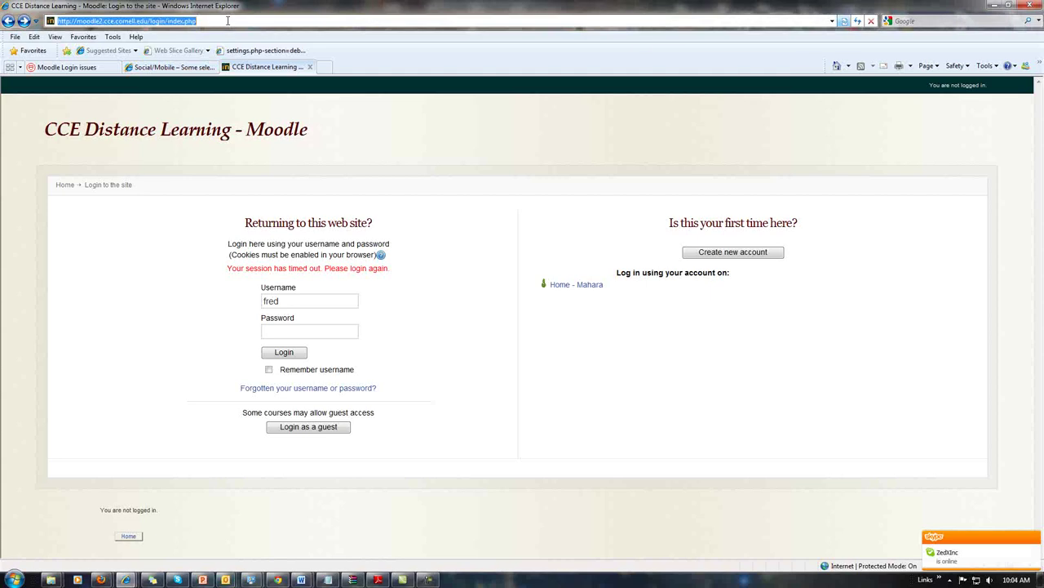
{"action": "type", "text": "http://moodle2.cce.cornell.edu/course/view.php?id=135"}
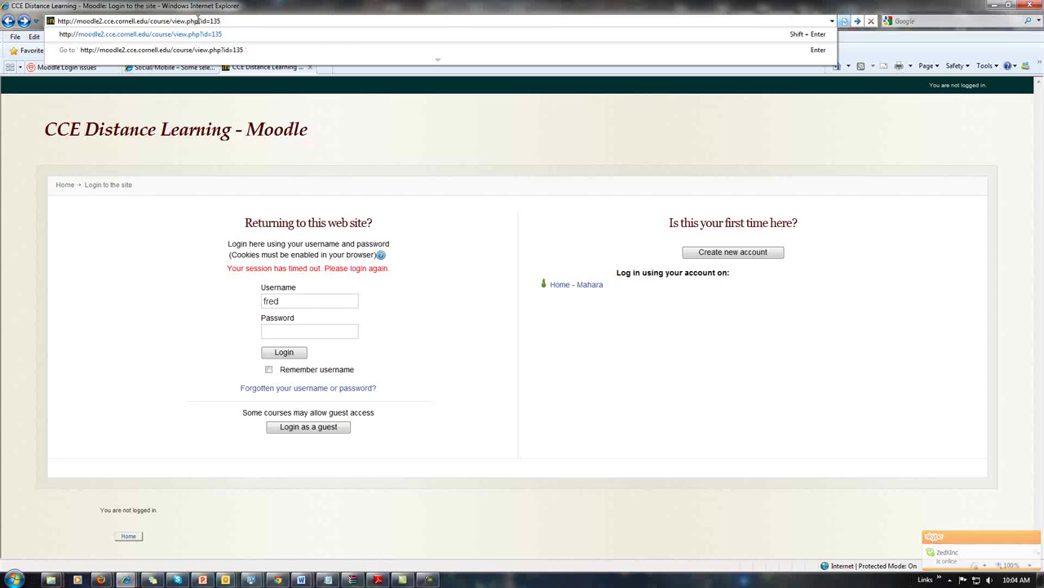
{"action": "left_click", "coordinate": [519, 161]}
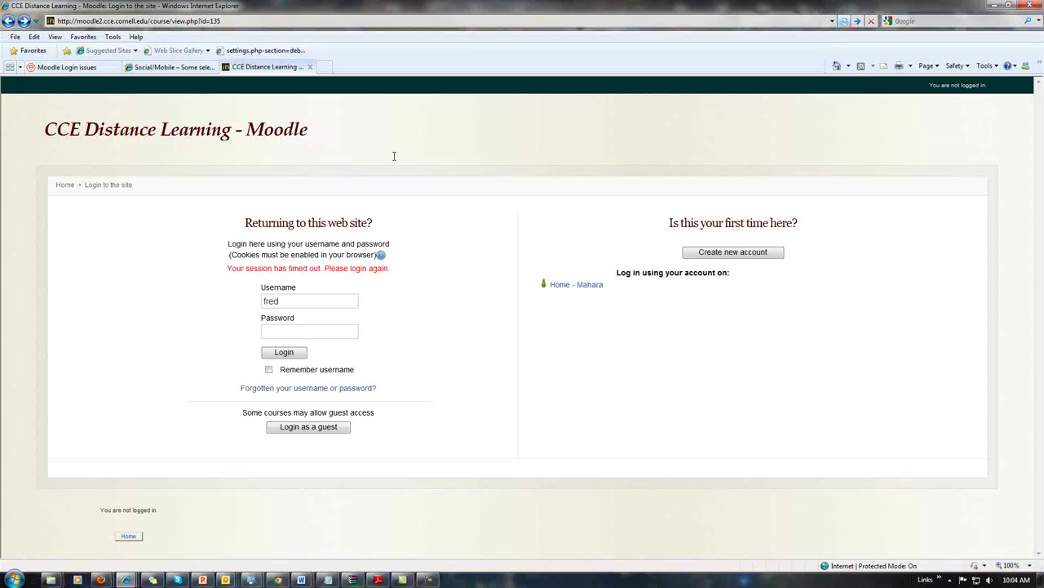
{"action": "left_click", "coordinate": [306, 300]}
{"action": "left_click", "coordinate": [747, 255]}
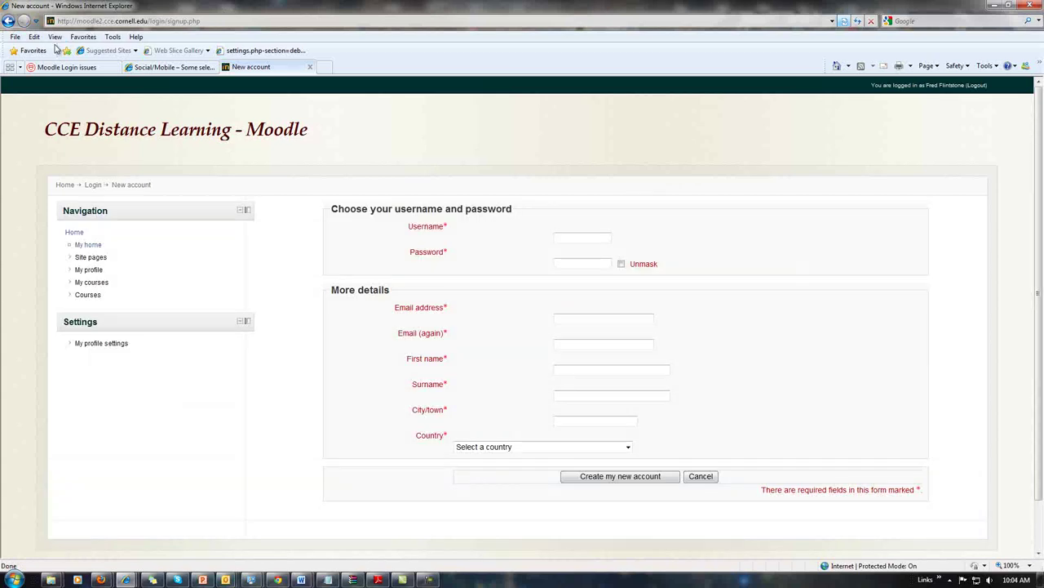
{"action": "left_click", "coordinate": [8, 21]}
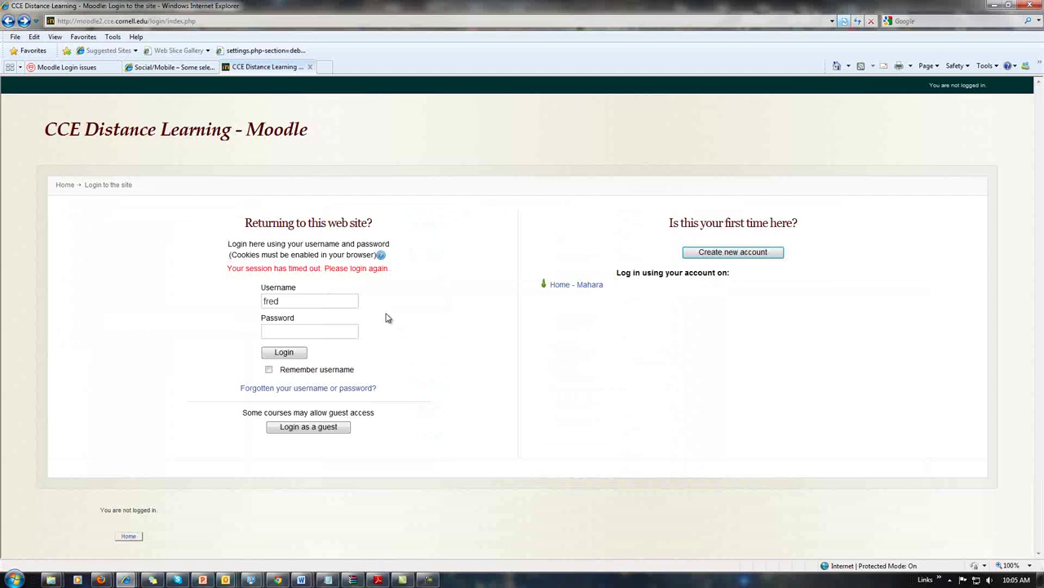
Log in to Moodle as the test student with the account password
{"action": "left_click", "coordinate": [305, 300]}
{"action": "left_click", "coordinate": [315, 331]}
{"action": "type", "text": "*******"}
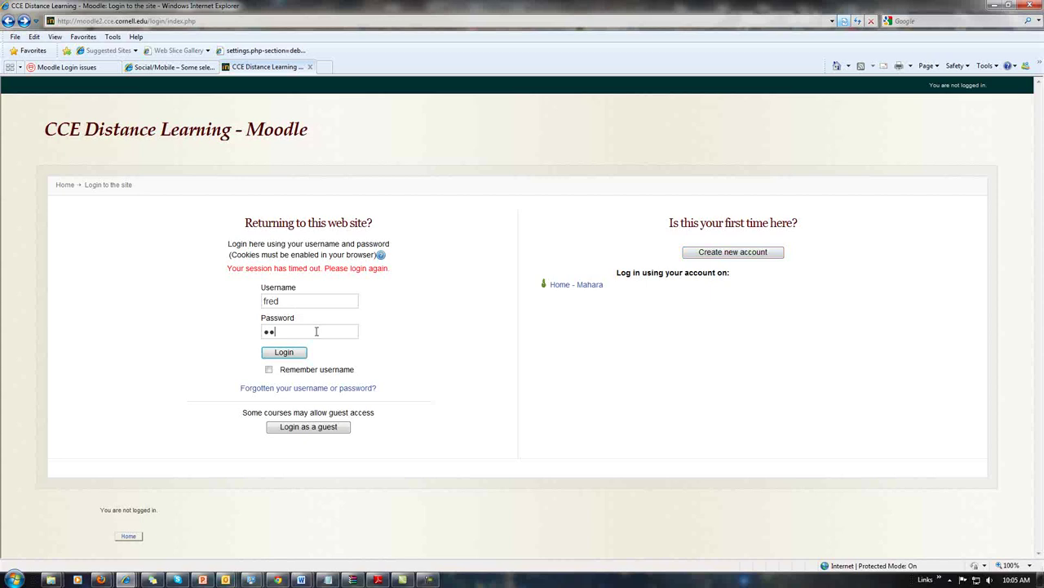
{"action": "left_click", "coordinate": [284, 352]}
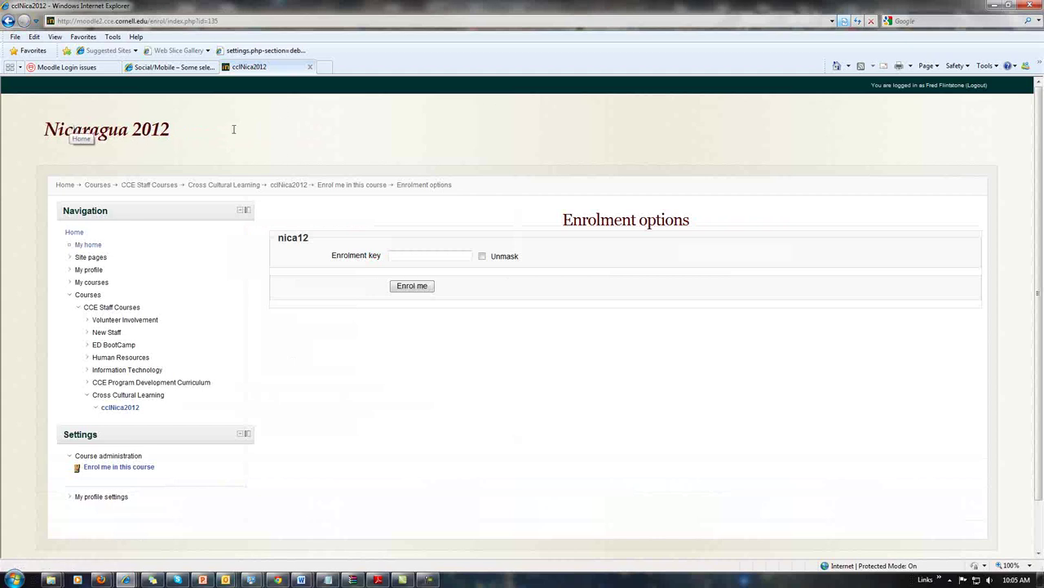
Enrol in Nicaragua 2012, replacing the rejected enrolment key with the correct one
{"action": "left_click", "coordinate": [419, 256]}
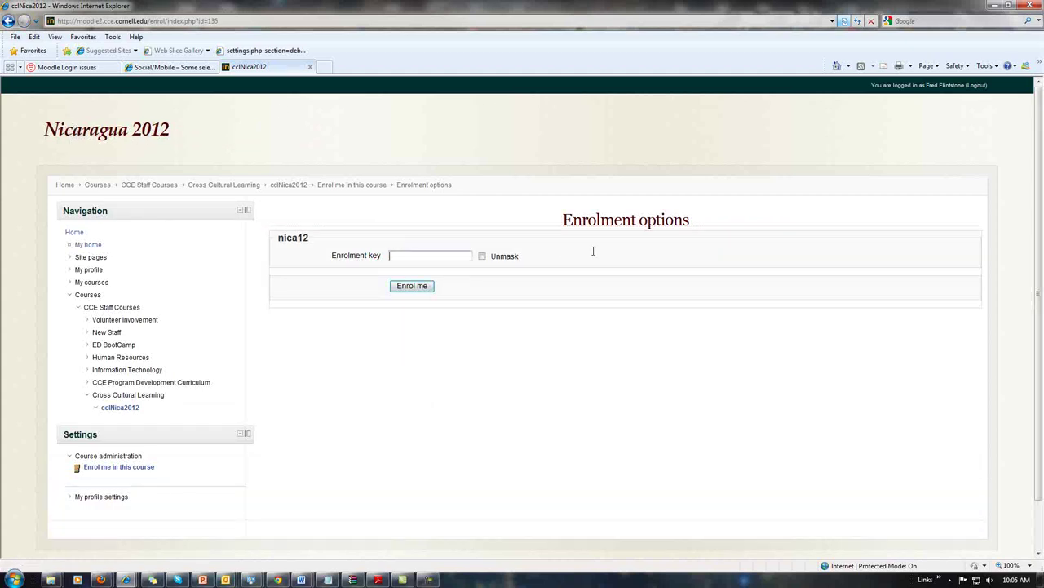
{"action": "left_click", "coordinate": [481, 257]}
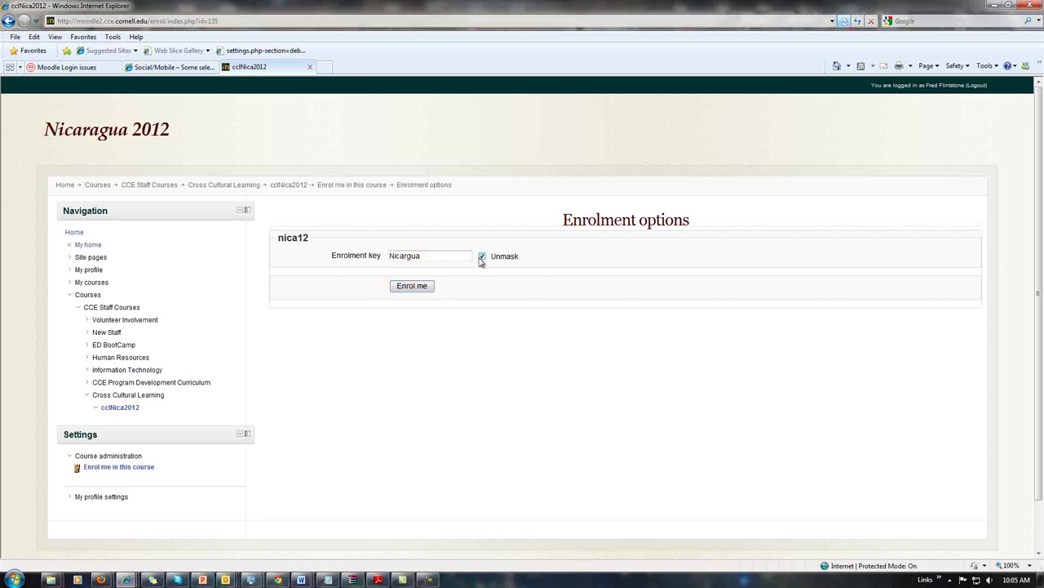
{"action": "left_click", "coordinate": [412, 286]}
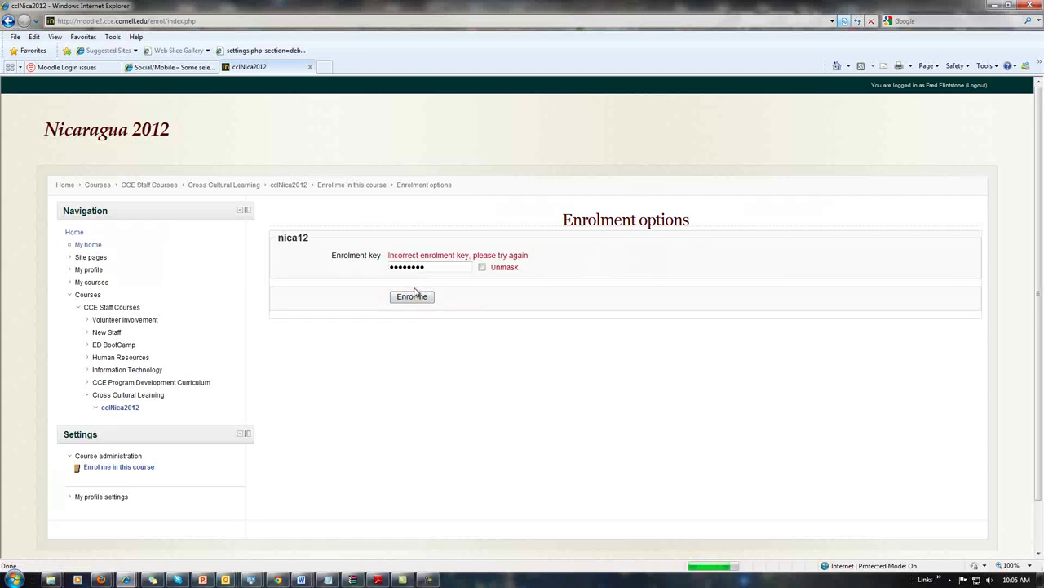
{"action": "left_click_drag", "start_coordinate": [445, 265], "coordinate": [330, 266]}
{"action": "key", "text": "Return"}
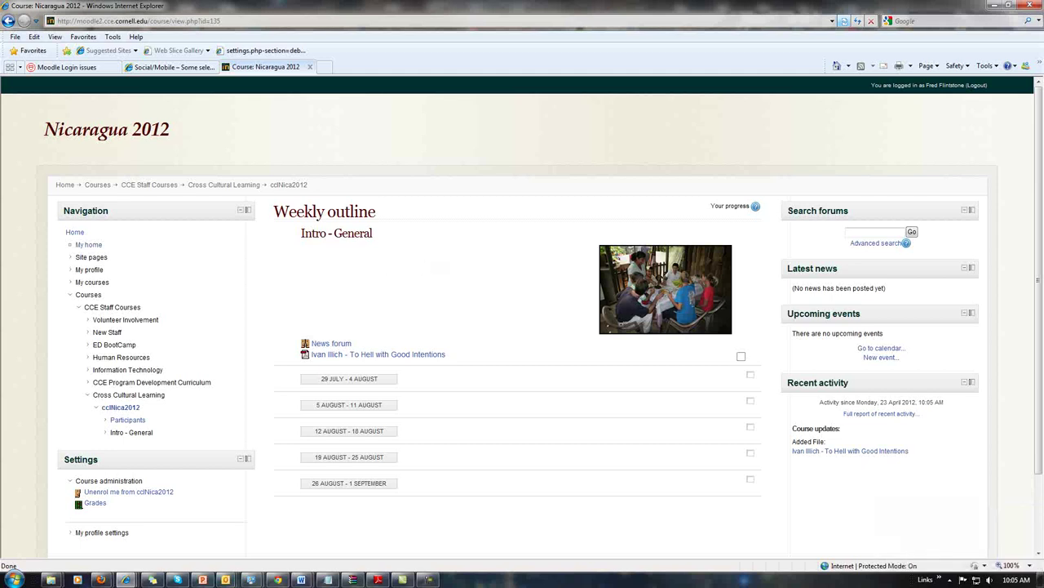
Switch to the Gmail window showing the 'Welcome to Nicaragua 2012' message
{"action": "key", "text": "alt+Tab"}
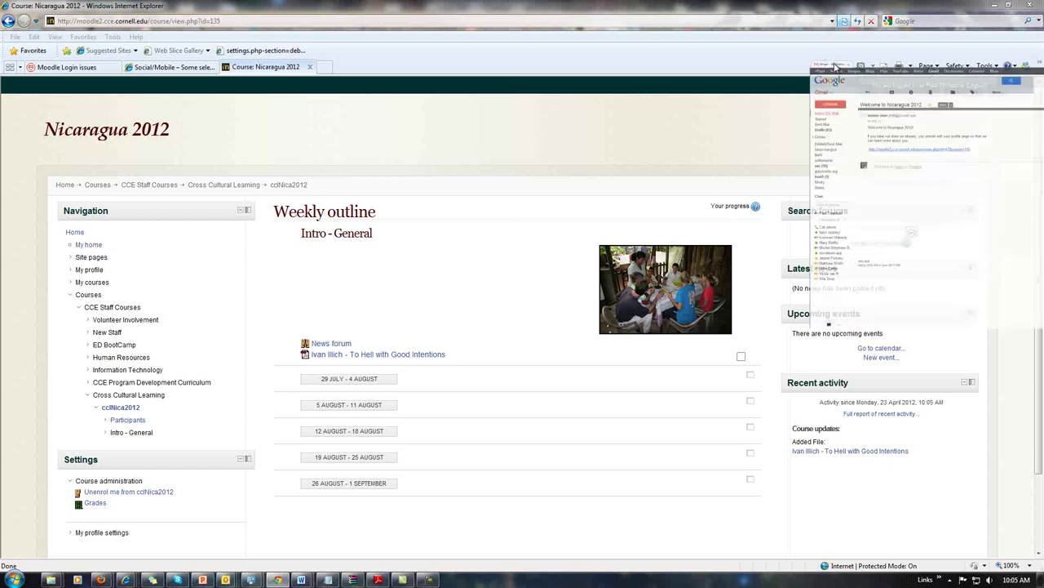
{"action": "key", "text": "super+Up"}
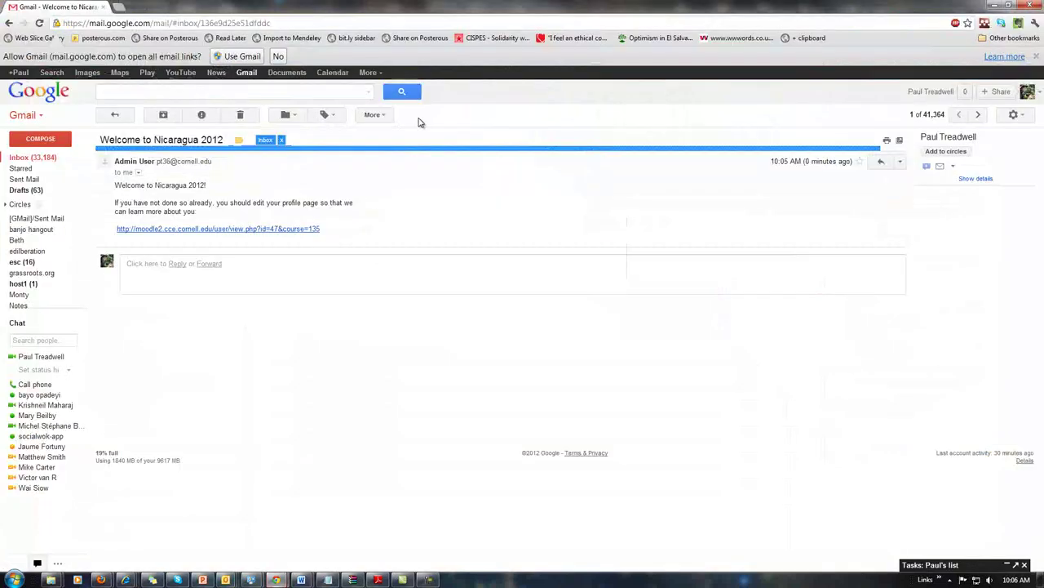